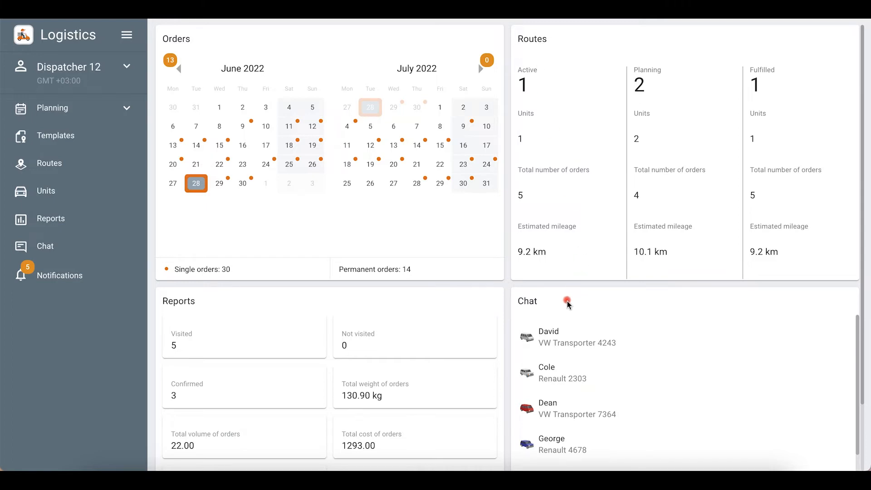
- Open the VW Transporter 4243 driver chat, then return to the dashboard and open the dispatcher account options
left_click(571, 337)
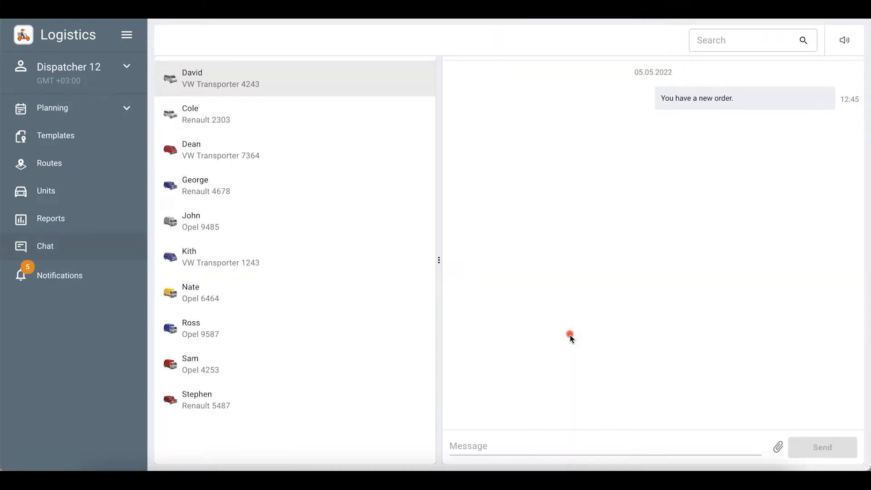
left_click(533, 441)
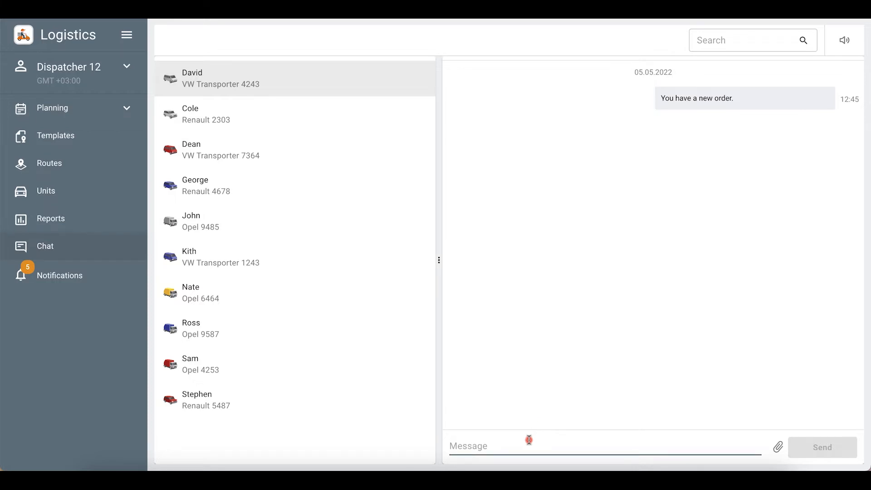
left_click(59, 45)
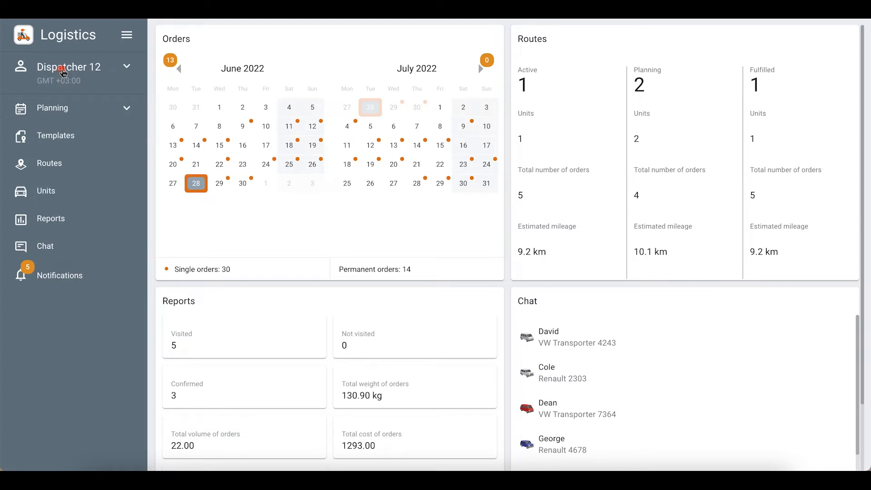
left_click(62, 70)
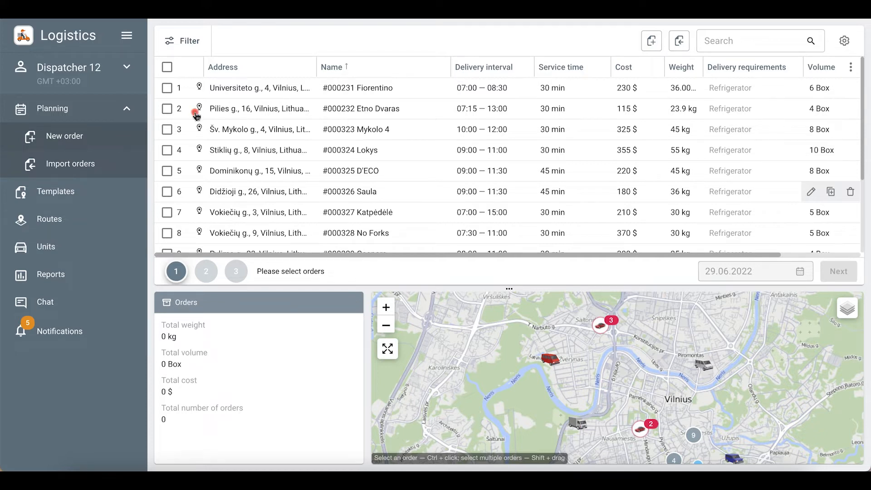
- Start a blank New order from the Planning page's orders toolbar
left_click(651, 41)
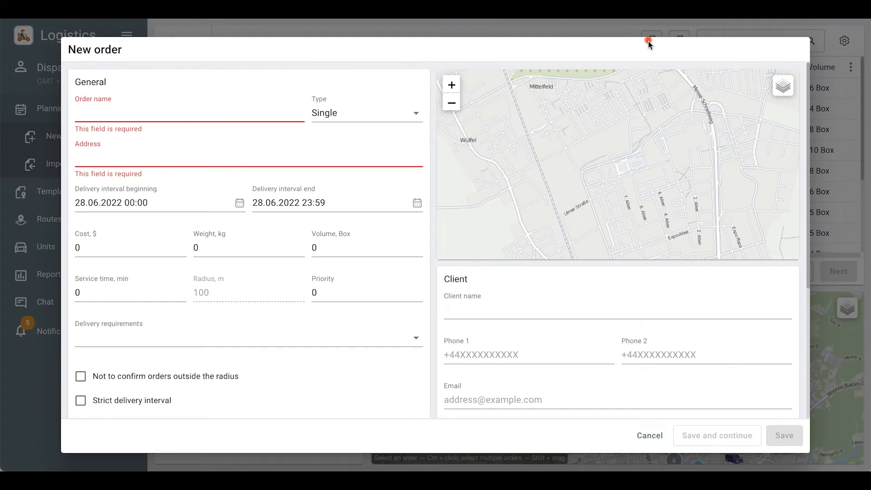
left_click(254, 113)
type("#000568")
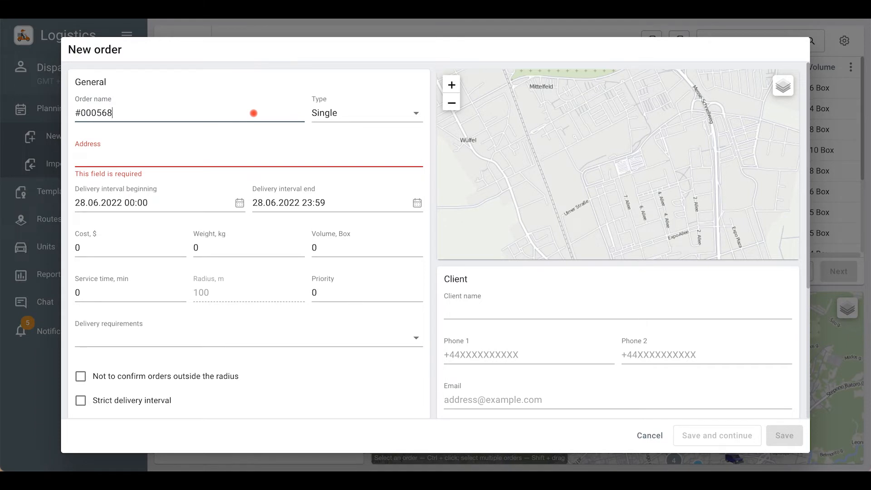
left_click(144, 157)
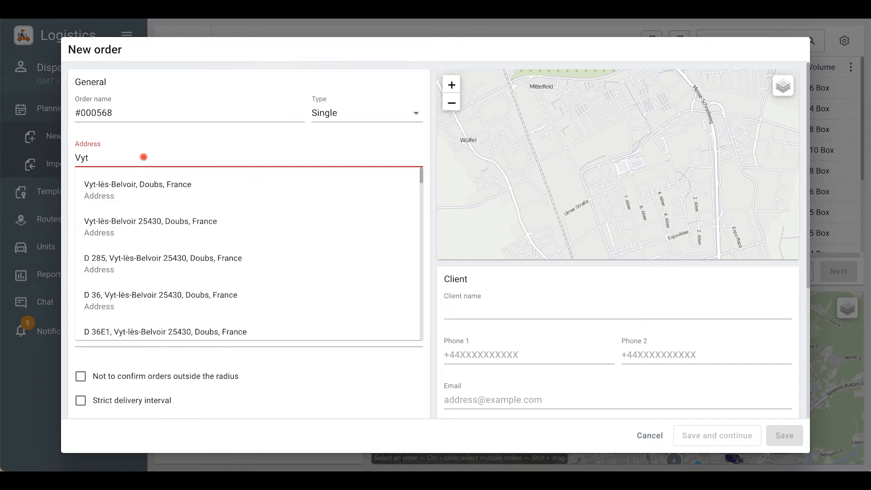
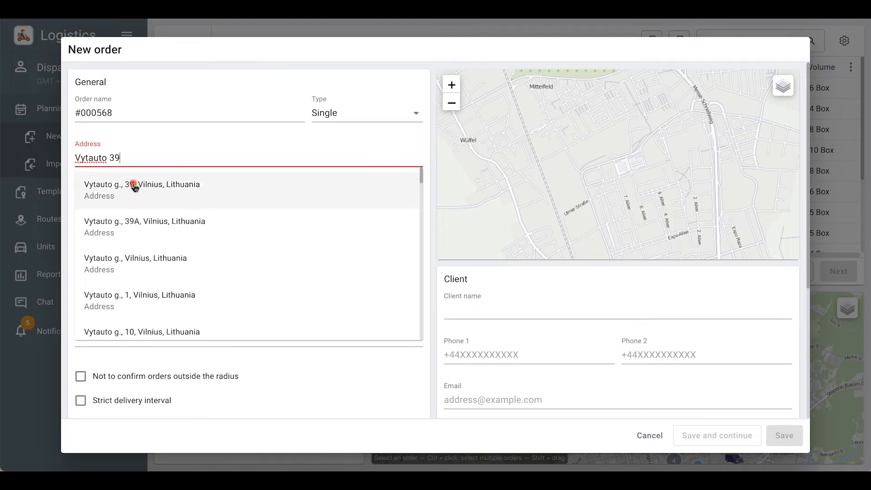
left_click(136, 190)
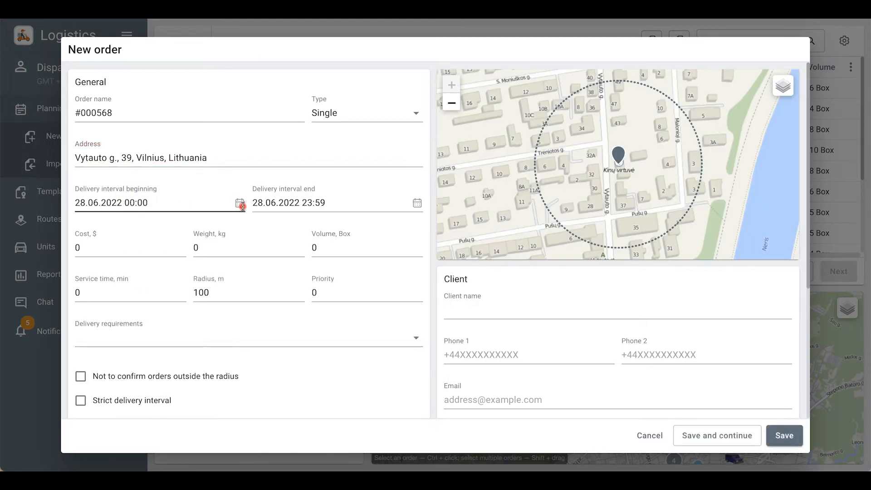
- Set the delivery interval to 29.06, 10:00 to 15:35
left_click(239, 203)
left_click(144, 349)
left_click(411, 382)
left_click(130, 202)
key("BackSpace")
type("10")
left_click(311, 206)
key("BackSpace")
key("BackSpace")
type("15")
key("Right")
key("Right")
key("Right")
key("BackSpace")
key("BackSpace")
type("35")
left_click(588, 384)
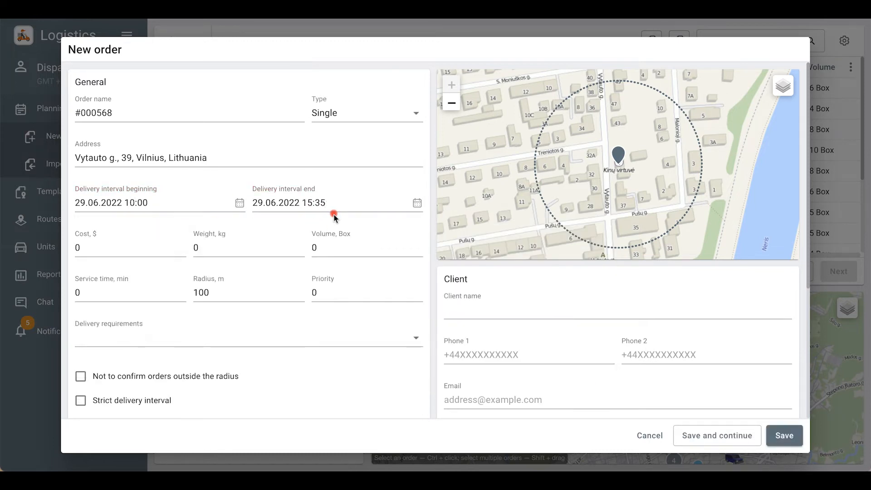
- Change the order type to Permanent
left_click(358, 114)
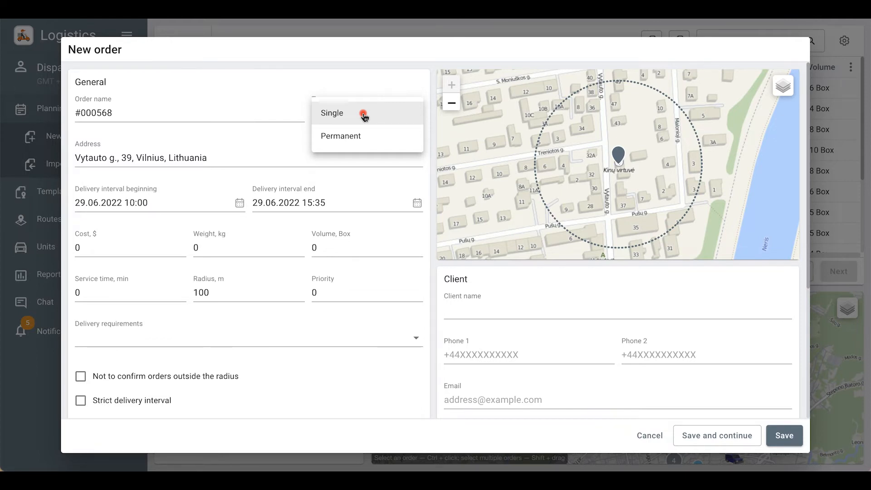
left_click(371, 142)
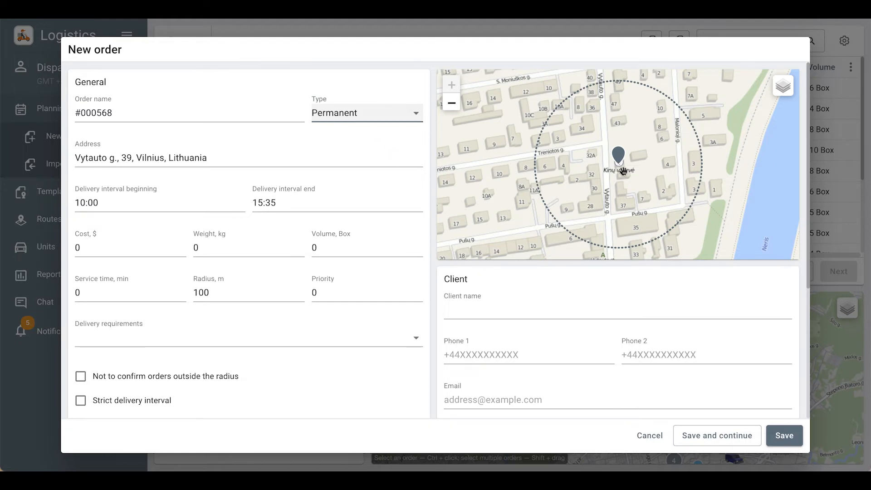
left_click(576, 300)
scroll(576, 301, "down", 2)
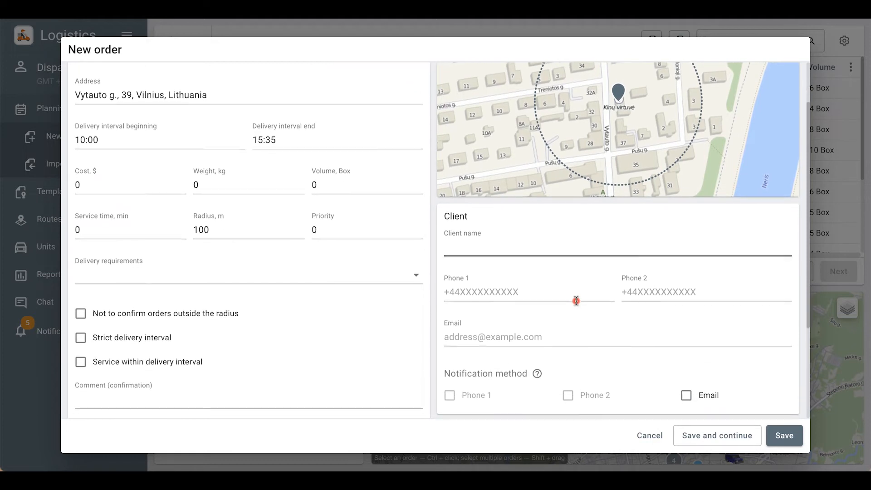
- Fill in the client's name, first phone number and e-mail address
left_click(518, 239)
type("Alex")
left_click(515, 282)
left_click(491, 330)
type("test@test.com")
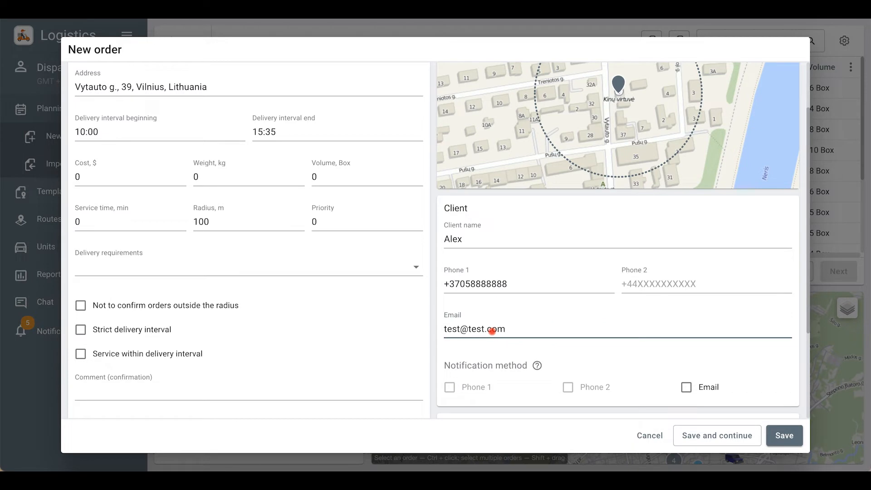
- Turn on e-mail notification for the client and save the order
left_click(689, 391)
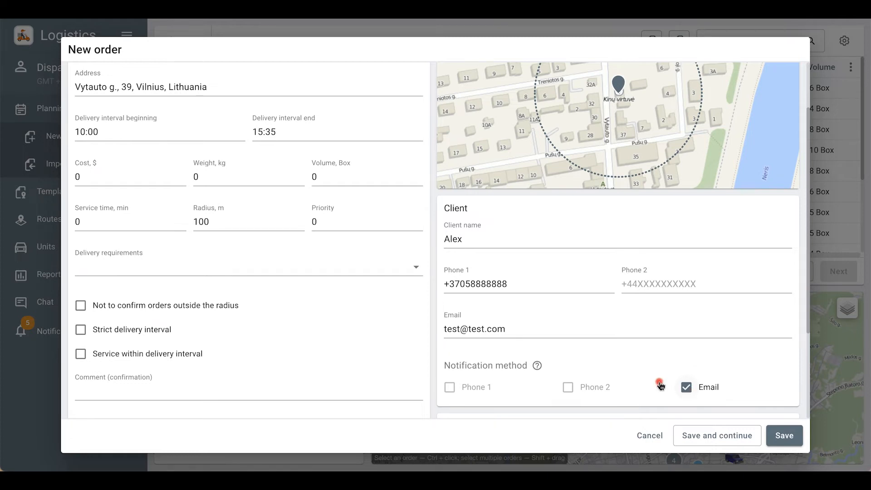
scroll(373, 325, "down", 3)
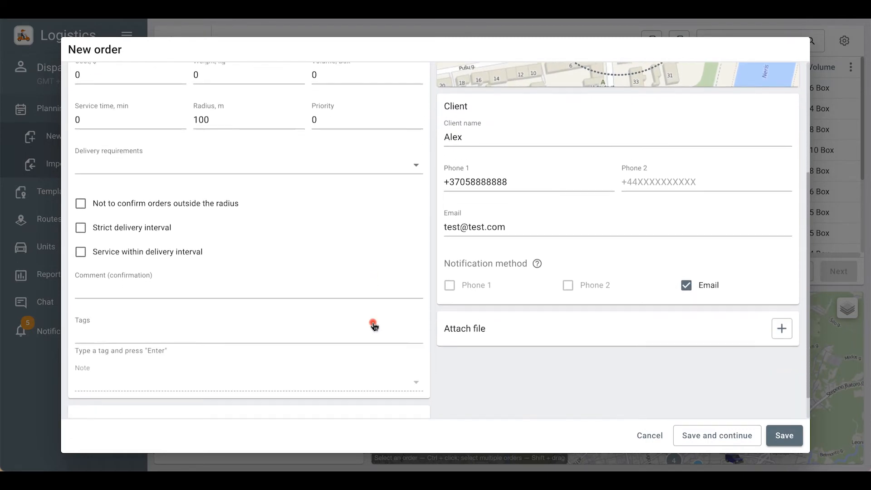
scroll(373, 325, "up", 3)
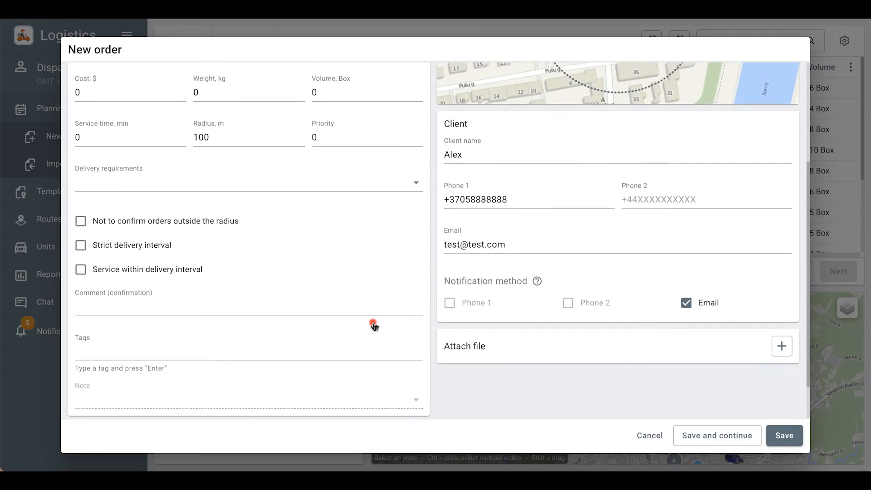
scroll(373, 325, "up", 2)
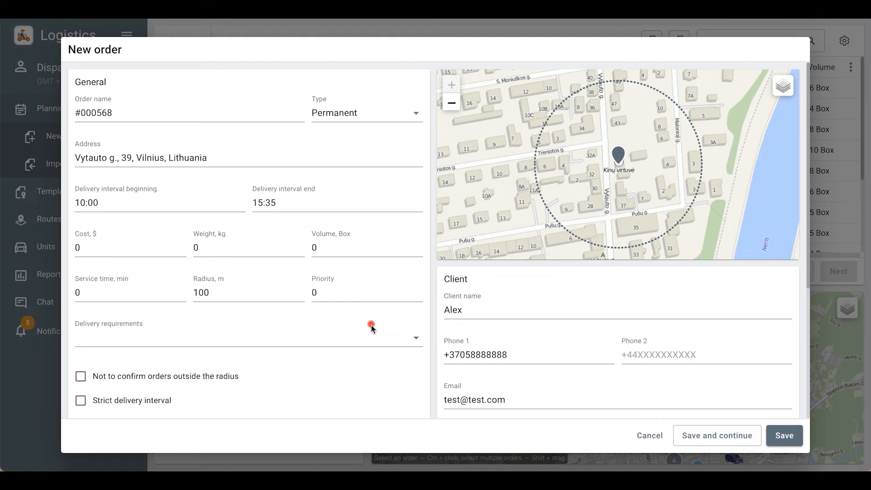
left_click(781, 436)
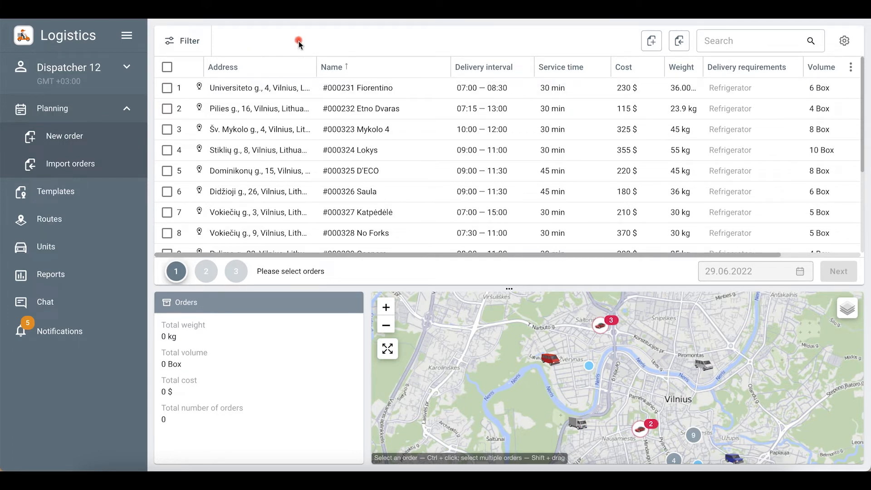
- Move the Address column so it follows Name in the orders table
left_click(851, 68)
left_click(826, 69)
left_click(826, 69)
left_click_drag(826, 71, 809, 94)
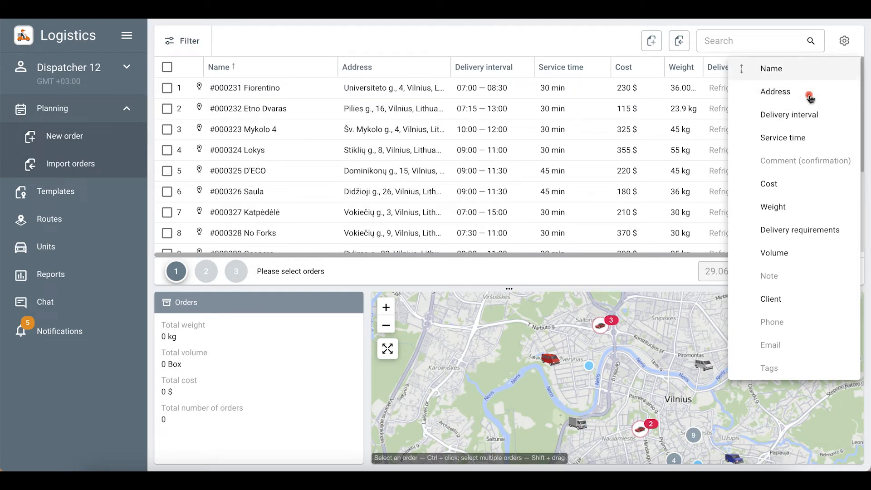
left_click(284, 47)
- Review the order filters, then select order #000231 for route planning
left_click(189, 40)
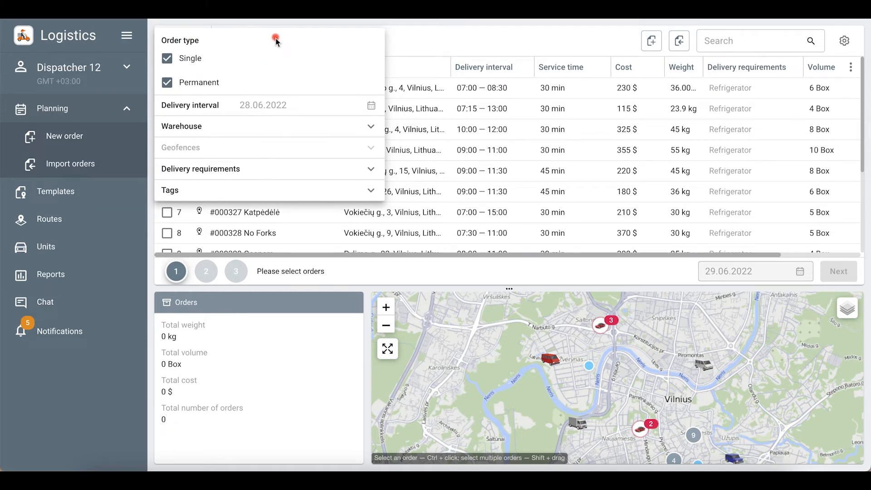
left_click(408, 46)
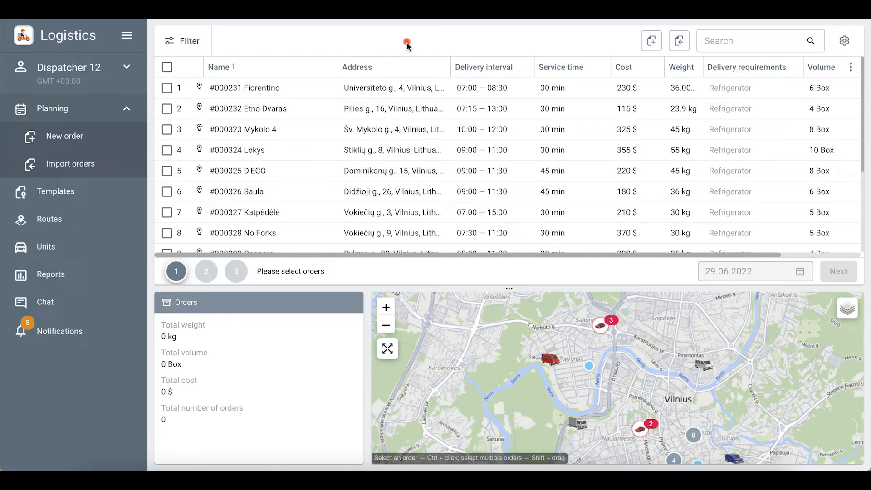
left_click(167, 88)
- Add orders #000232, #000324 and #000325 to the selection, keeping date 29.06.2022
left_click(167, 109)
left_click(167, 151)
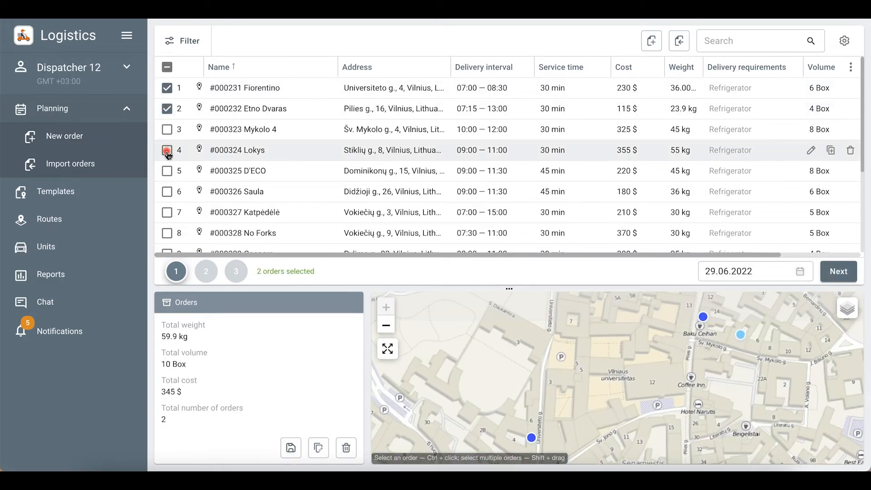
left_click(166, 171)
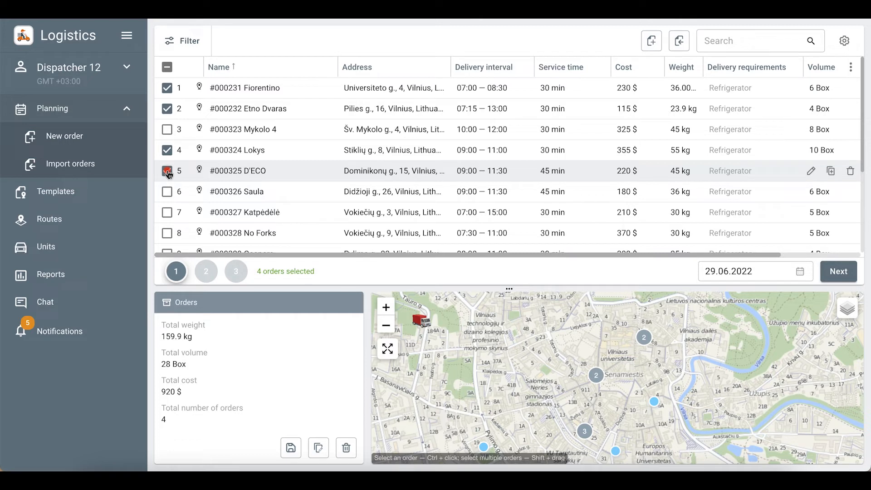
left_click(748, 271)
left_click(778, 235)
left_click(788, 264)
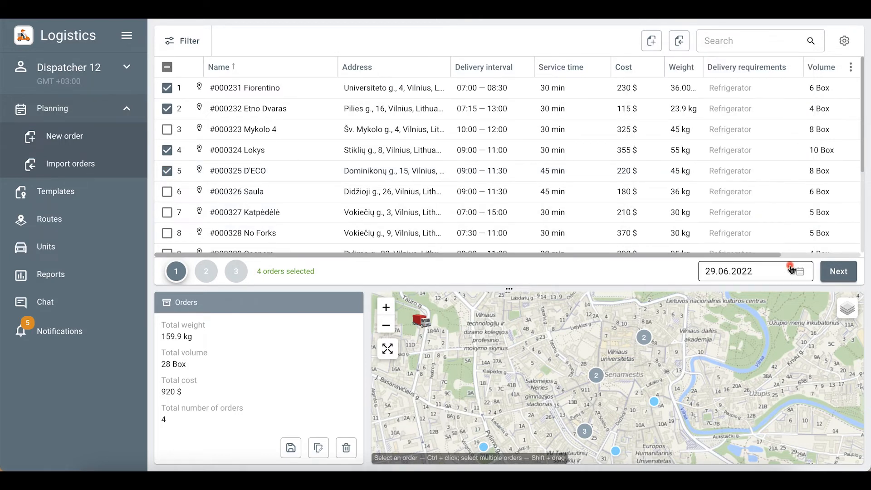
- Choose units Opel 4253, Opel 6464, Opel 9587 and VW Transporter 1243, and build routes
left_click(839, 270)
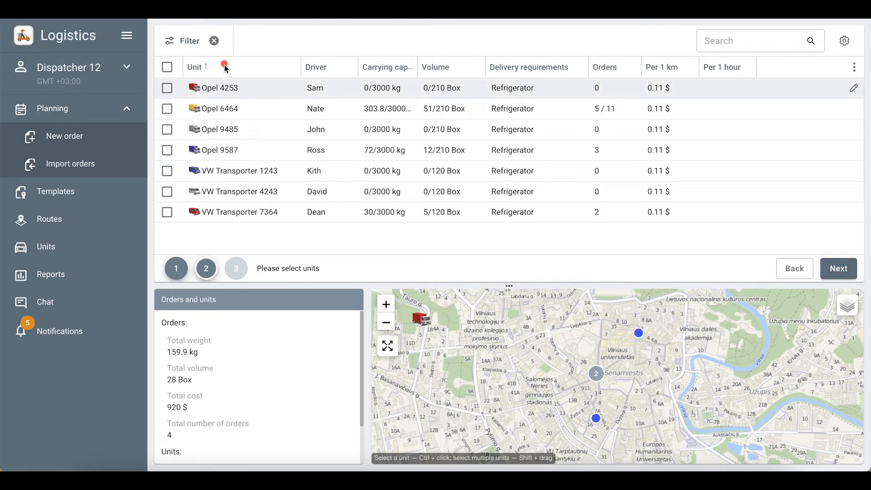
left_click(167, 88)
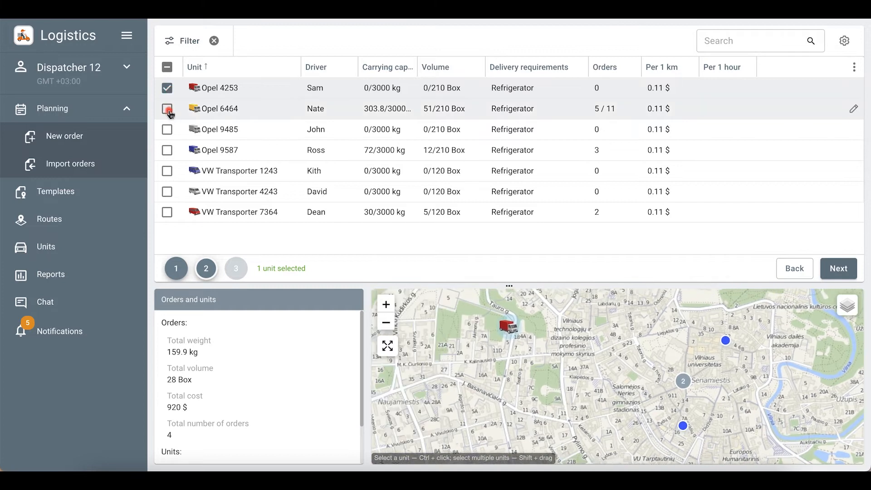
left_click(171, 113)
left_click(169, 152)
left_click(171, 174)
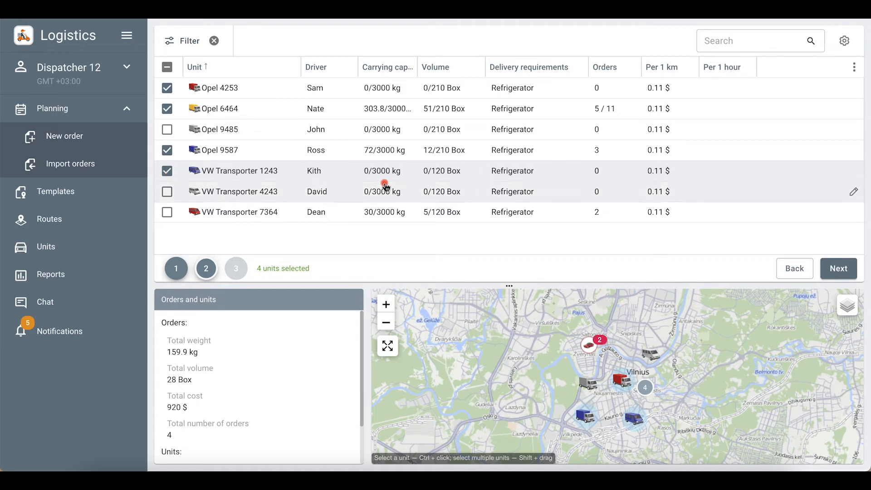
left_click(839, 268)
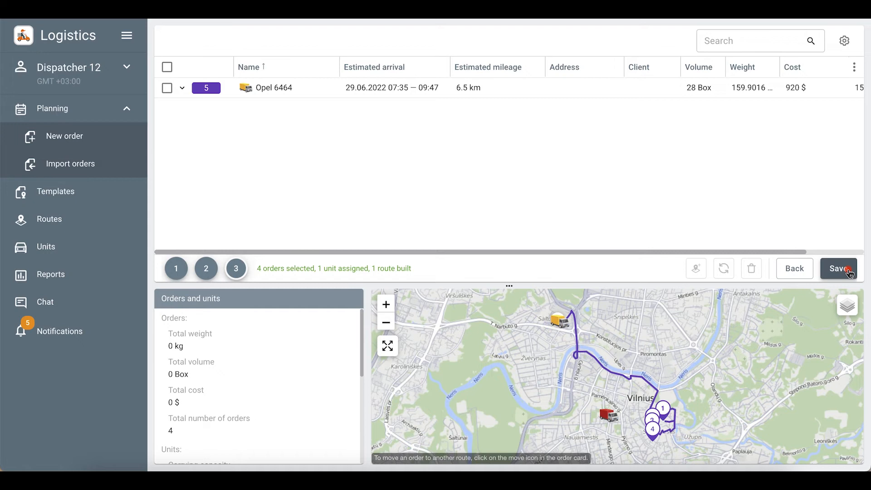
- Expand the Opel 6464 route, check planning settings unchanged, and toggle its map display
left_click(182, 89)
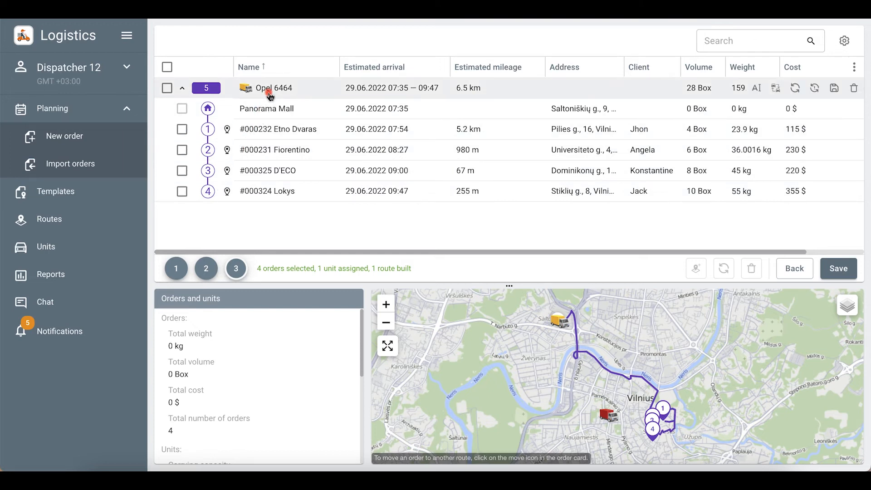
left_click(846, 46)
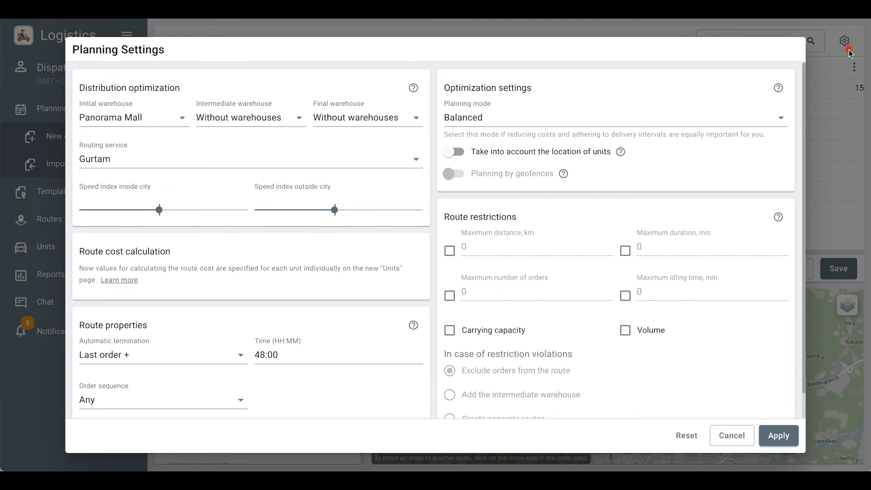
left_click(732, 435)
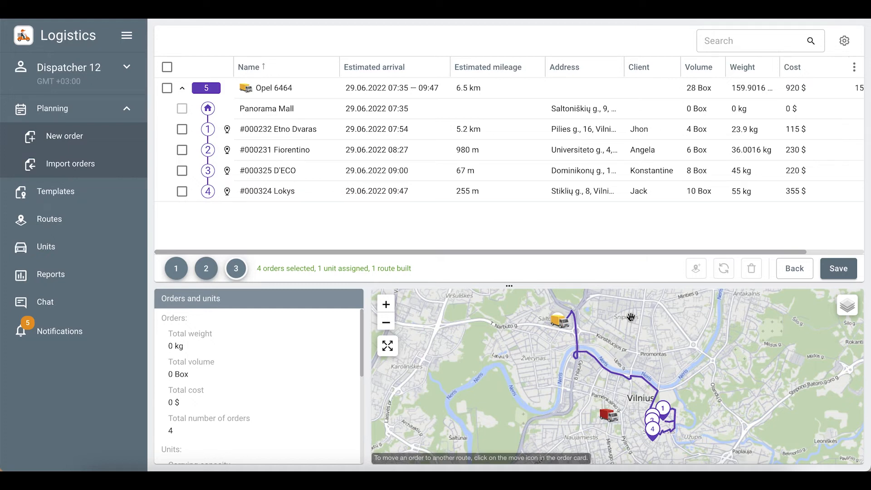
left_click(210, 93)
left_click(210, 93)
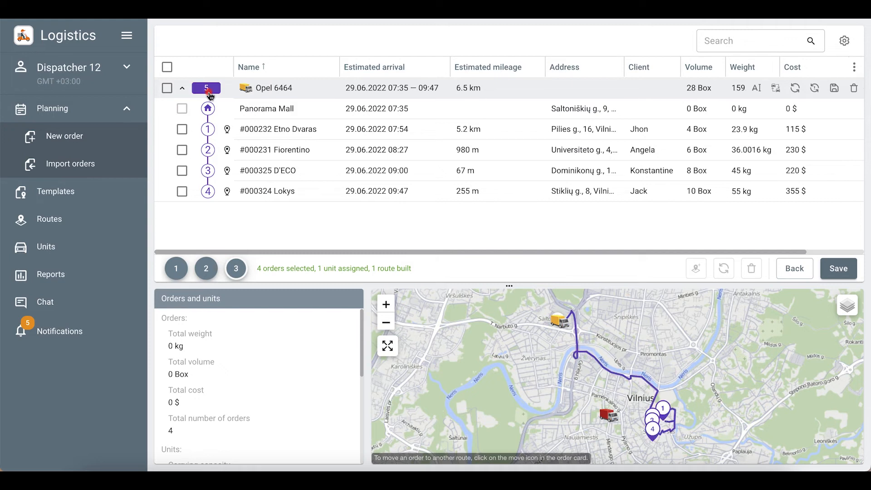
- Inspect order #000232 Etno Dvaras and the Opel 6464 route summary, then save all routes
left_click(259, 131)
scroll(253, 364, "down", 2)
scroll(249, 361, "up", 3)
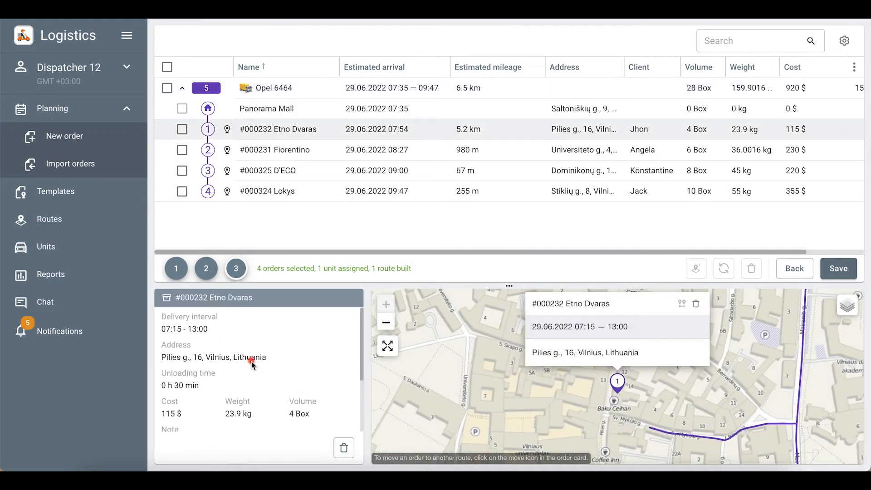
left_click(230, 95)
scroll(233, 363, "down", 3)
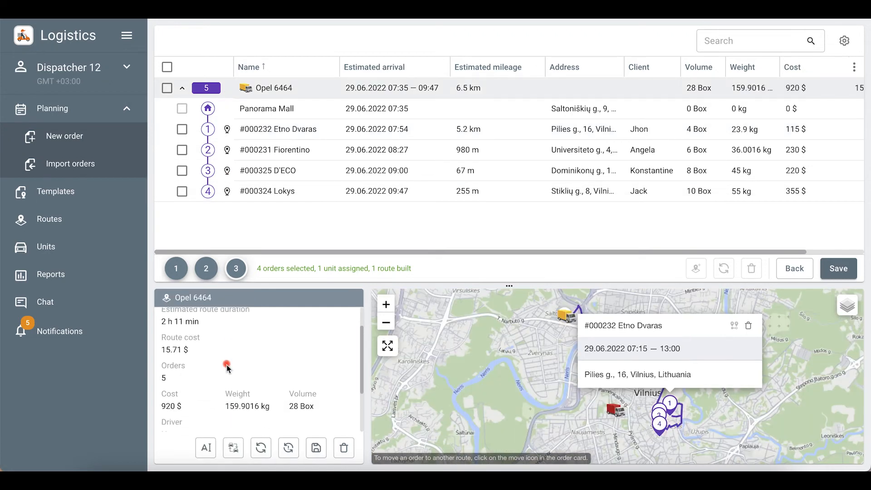
scroll(228, 368, "up", 3)
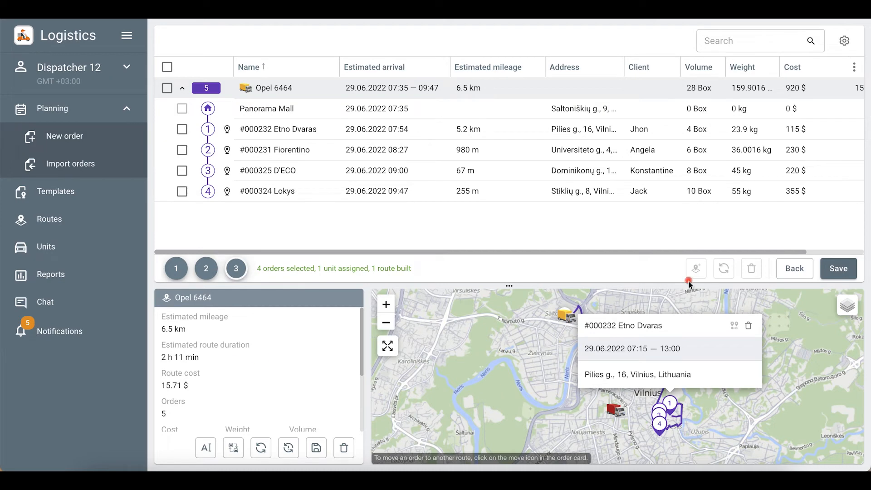
left_click(839, 269)
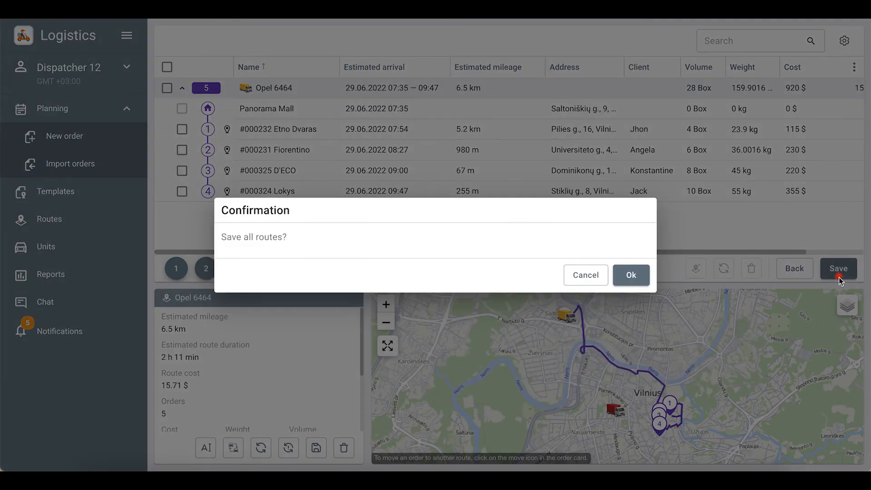
- Confirm saving all routes and open the Routes page status filter
left_click(632, 275)
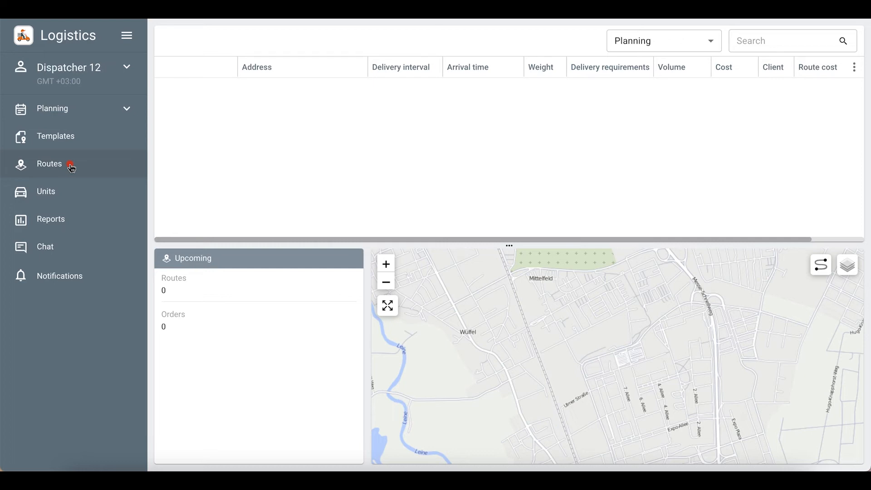
left_click(696, 46)
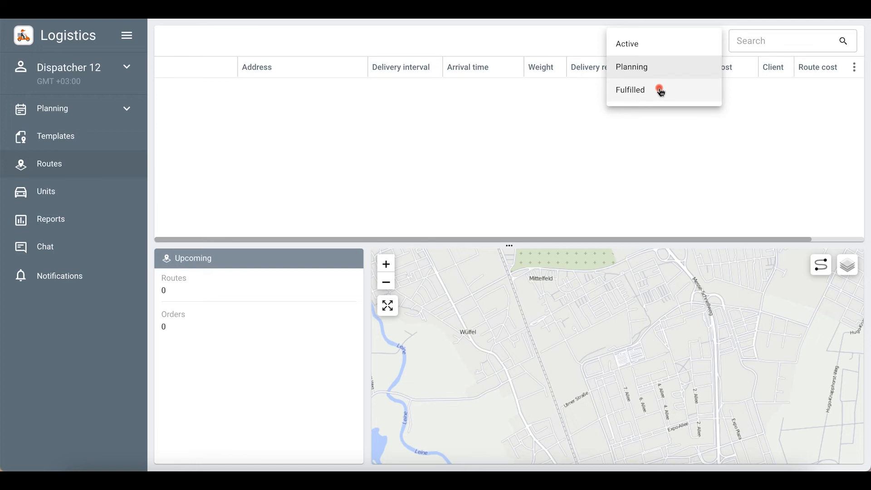
left_click(659, 44)
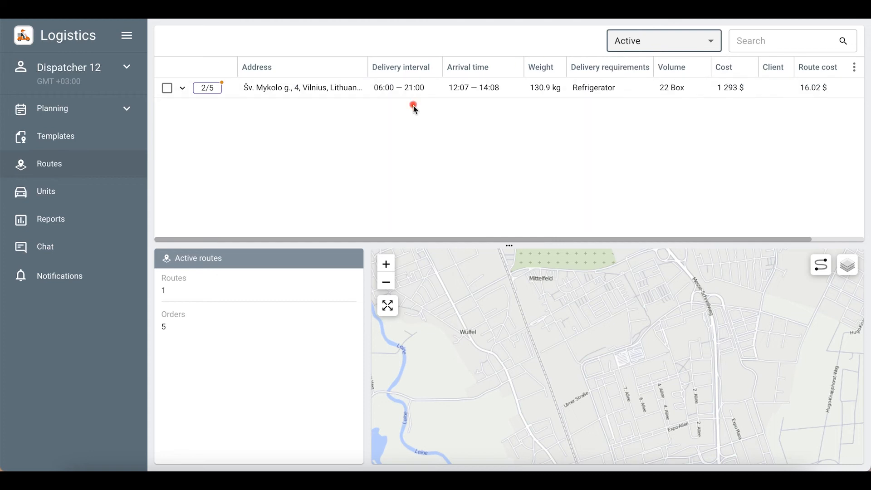
left_click(233, 88)
scroll(224, 301, "down", 3)
scroll(225, 302, "up", 3)
left_click(182, 88)
left_click(235, 132)
scroll(231, 346, "down", 3)
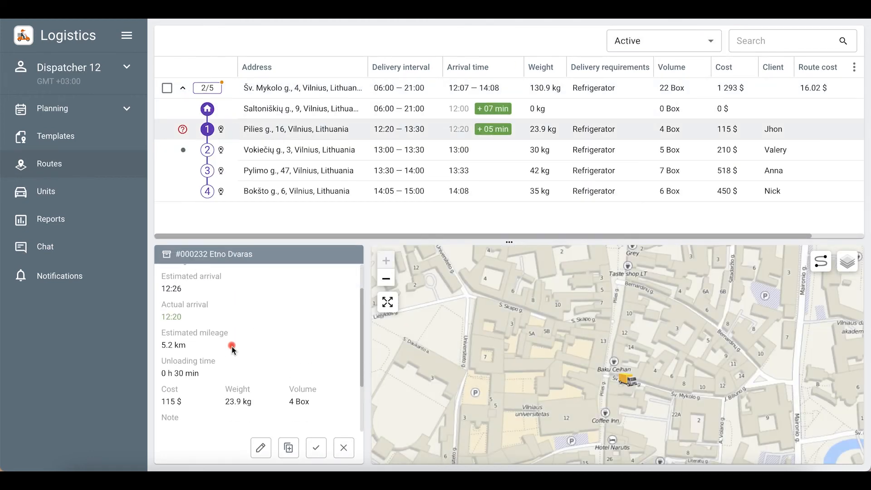
scroll(235, 346, "up", 3)
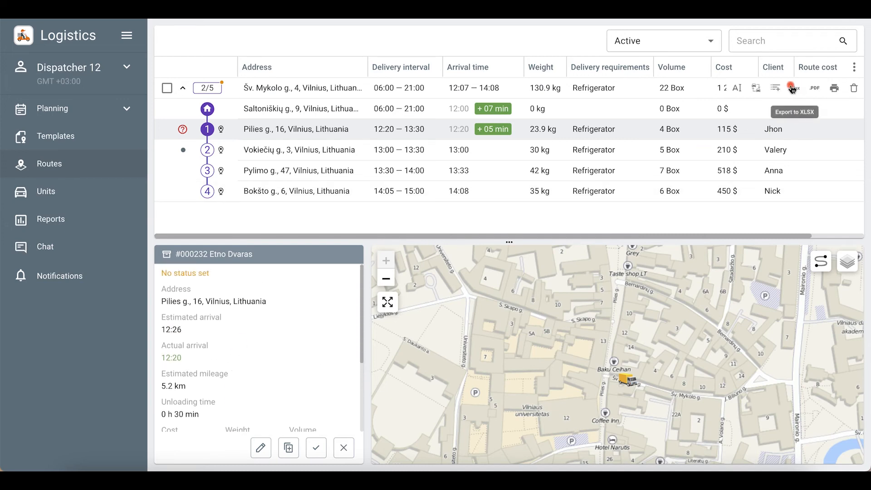
- Open the Opel 6464 route summary and begin adding an order, choosing Permanent type
left_click(229, 89)
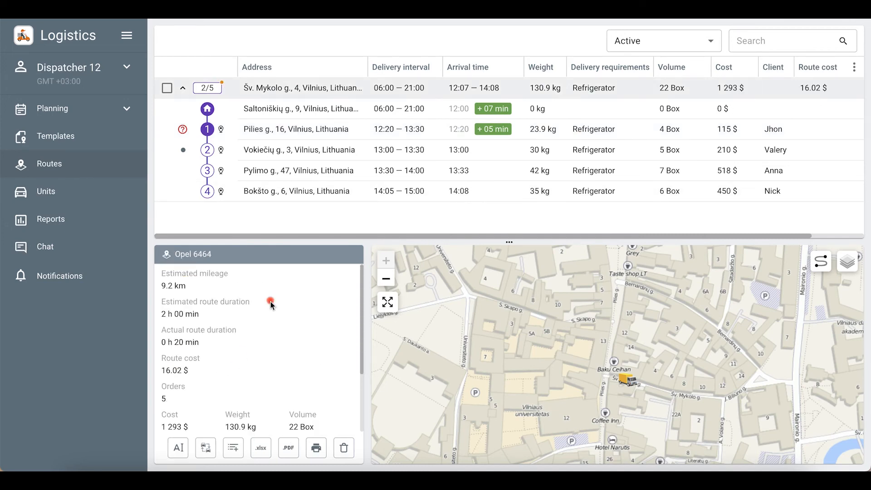
left_click(232, 448)
left_click(576, 114)
- Browse the permanent orders list and close the add-order window without adding anything
left_click(574, 132)
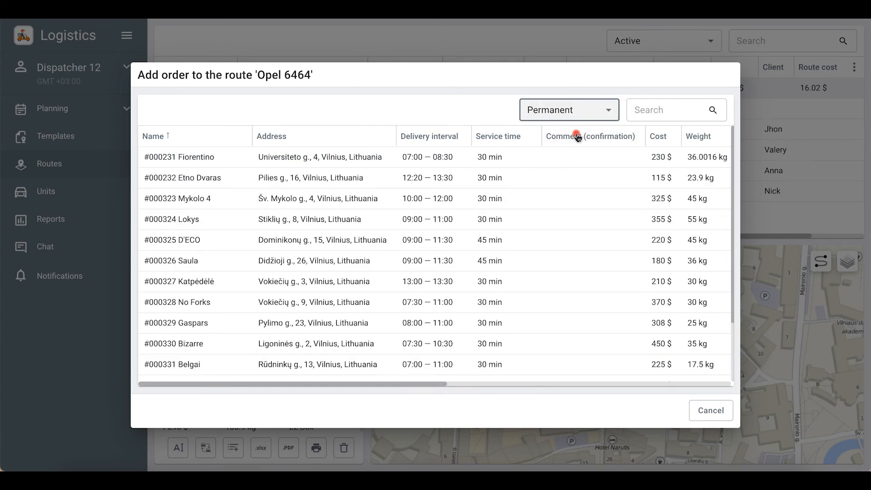
scroll(518, 244, "down", 2)
scroll(519, 246, "up", 2)
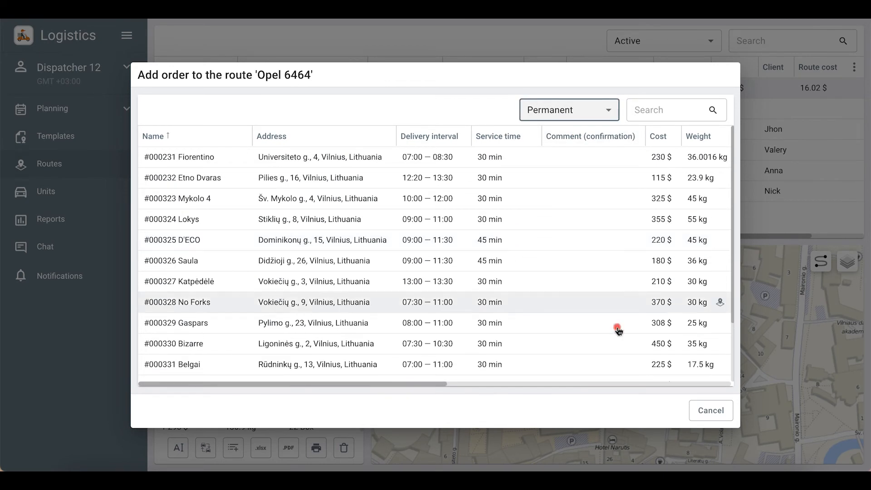
left_click(712, 411)
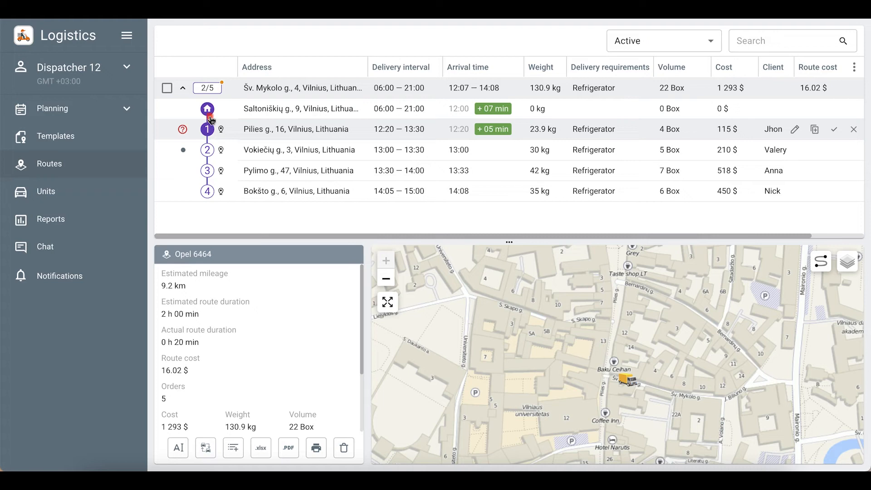
- Display the whole Opel 6464 route and its travelled track on the map
left_click(211, 93)
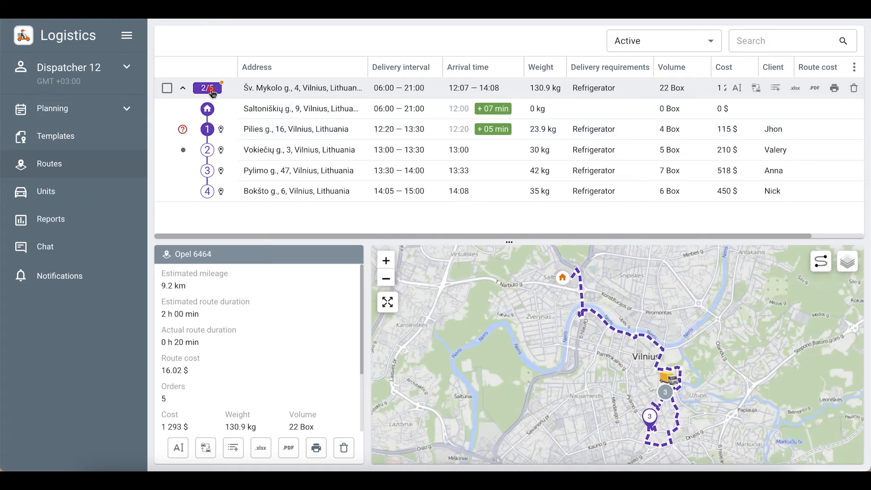
left_click(385, 261)
left_click(386, 261)
left_click_drag(763, 443, 537, 290)
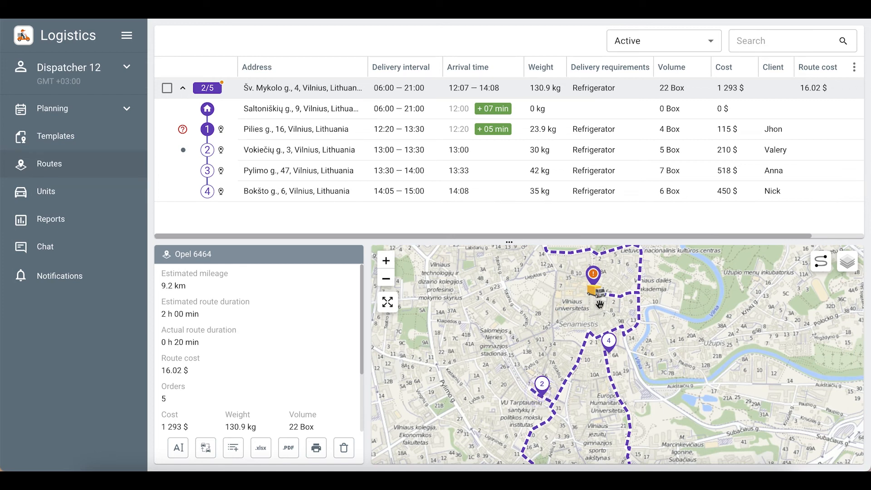
left_click(822, 270)
left_click(386, 279)
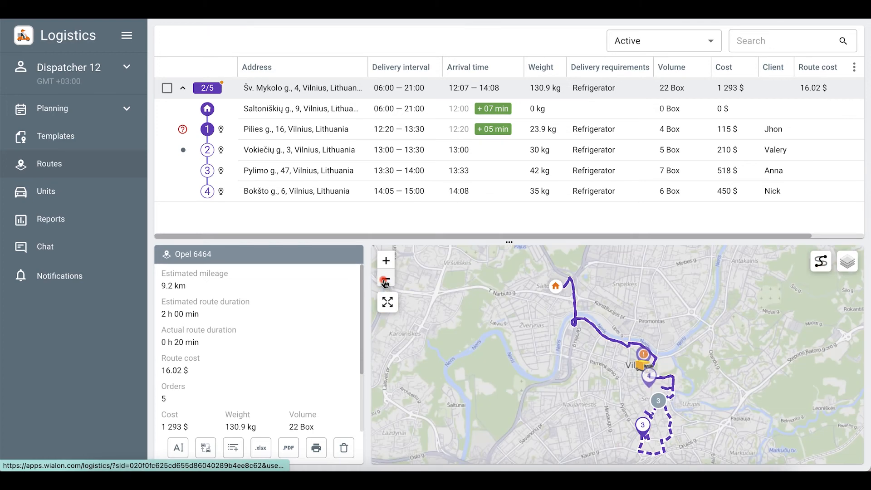
left_click_drag(555, 376, 536, 358)
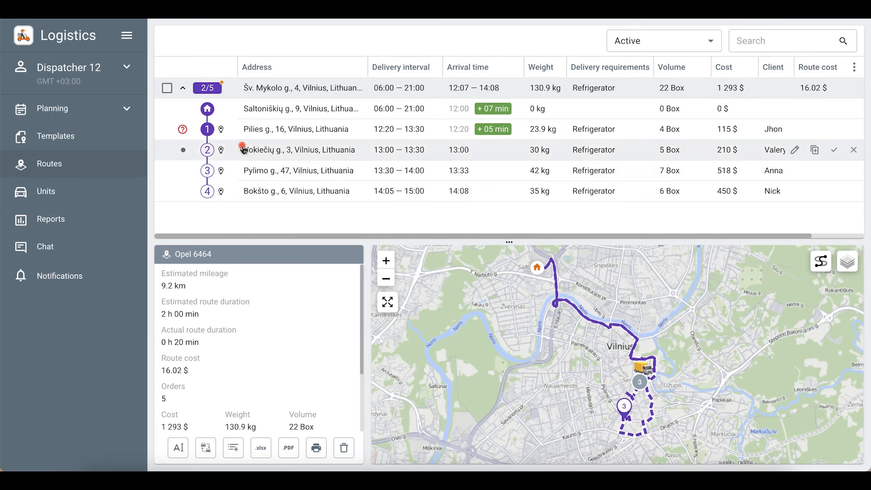
- Open the details of order #000232 Etno Dvaras at Pilies g., 16
left_click(234, 132)
left_click(321, 449)
left_click(345, 450)
- Confirm the Etno Dvaras order #000232 as delivered with the comment 'D'
left_click(316, 448)
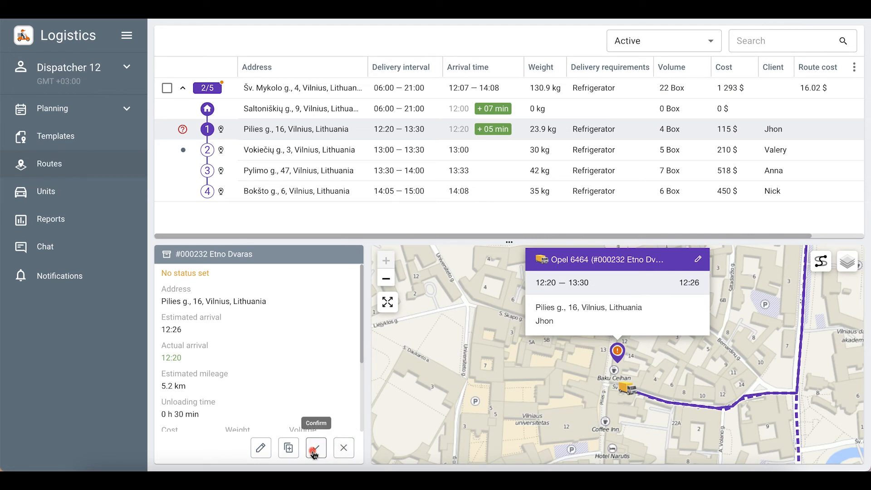
left_click(292, 238)
type("Delivered")
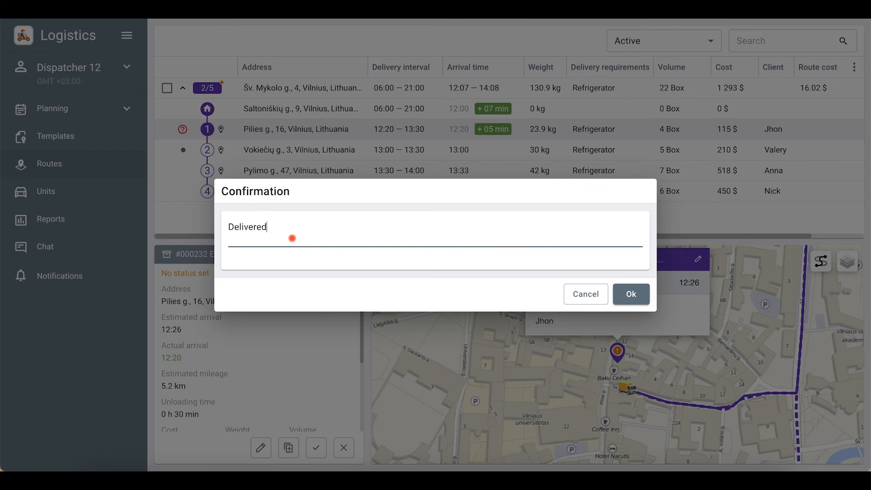
left_click(645, 298)
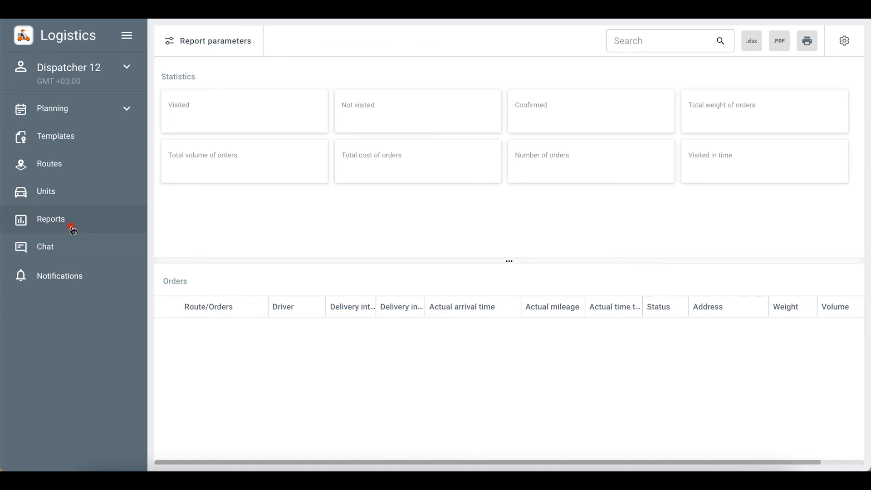
- Set the report's delivery day to 05.07.2022 with filtration By unit
left_click(220, 40)
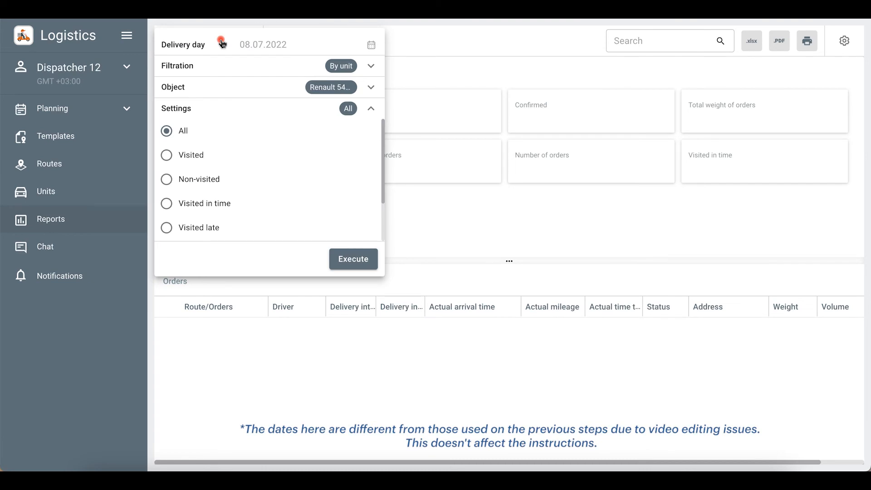
left_click(352, 44)
left_click(284, 114)
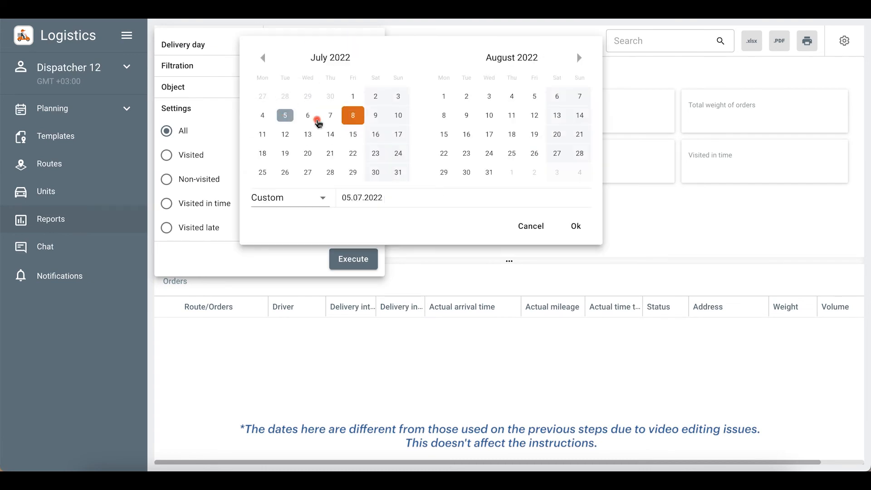
left_click(568, 226)
left_click(372, 68)
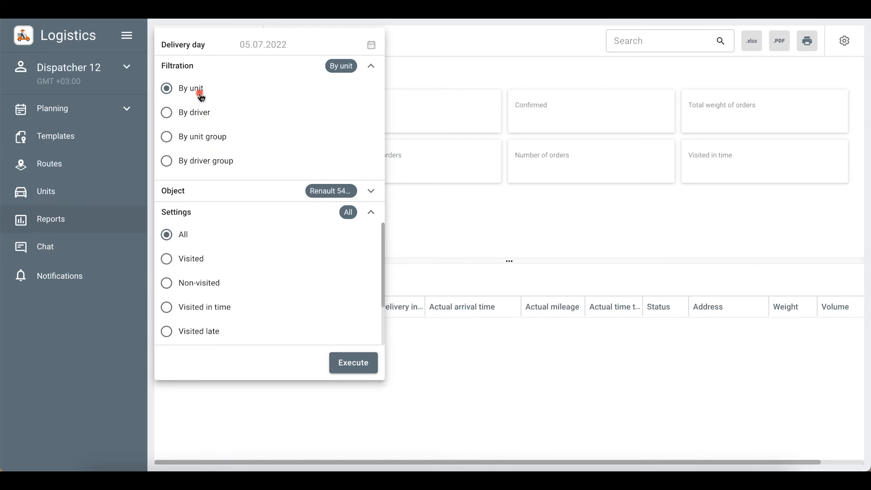
left_click(371, 66)
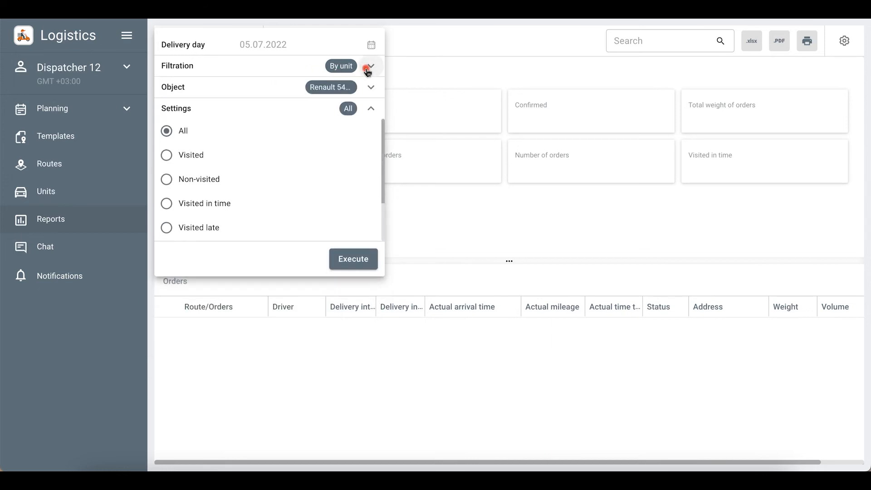
- Run the Visited orders report for Opel 6464 and open its column settings
left_click(372, 88)
scroll(262, 194, "down", 4)
left_click(205, 213)
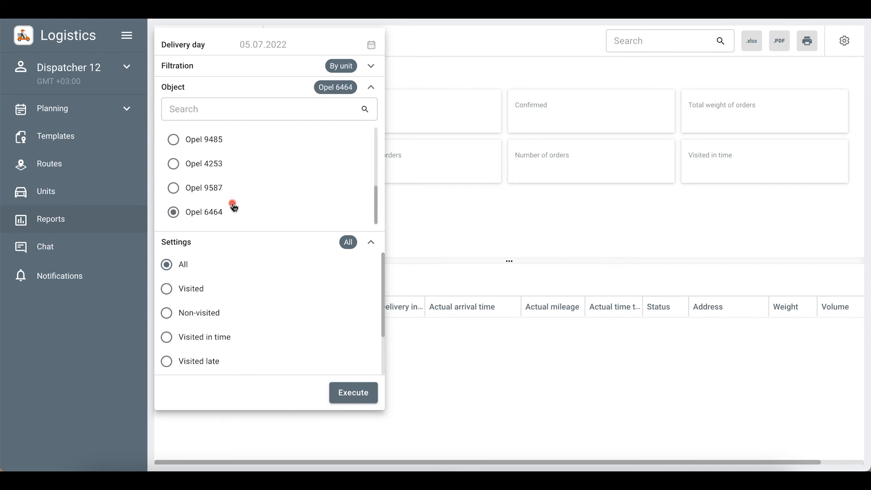
left_click(371, 87)
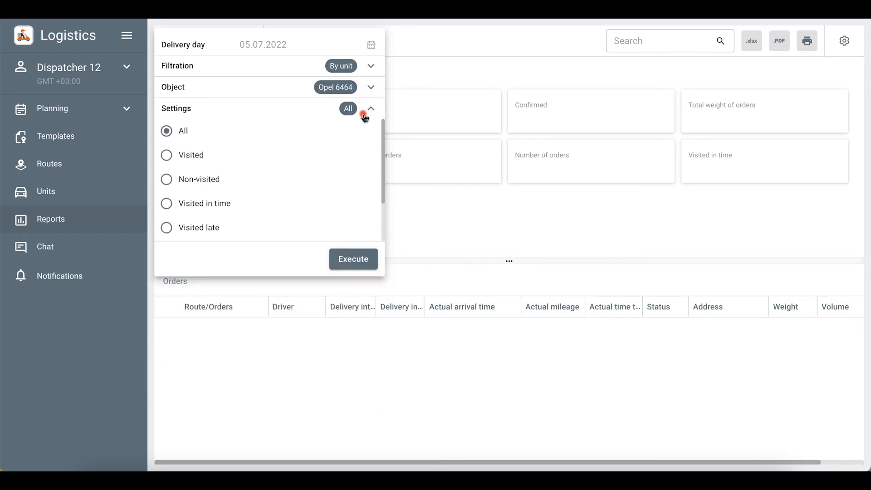
left_click(195, 160)
left_click(371, 109)
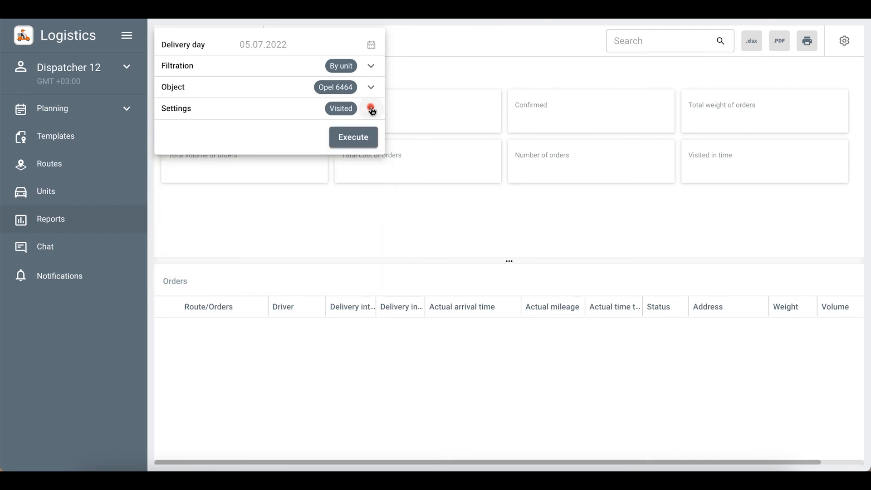
left_click(368, 139)
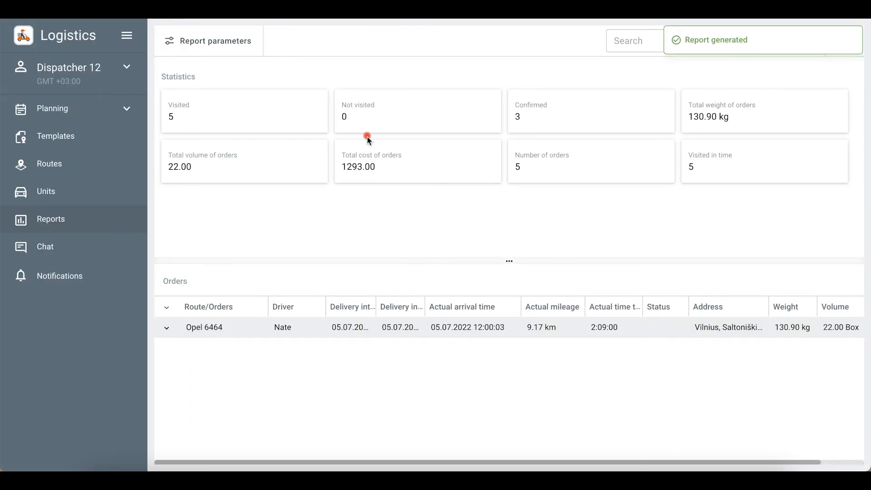
left_click(843, 42)
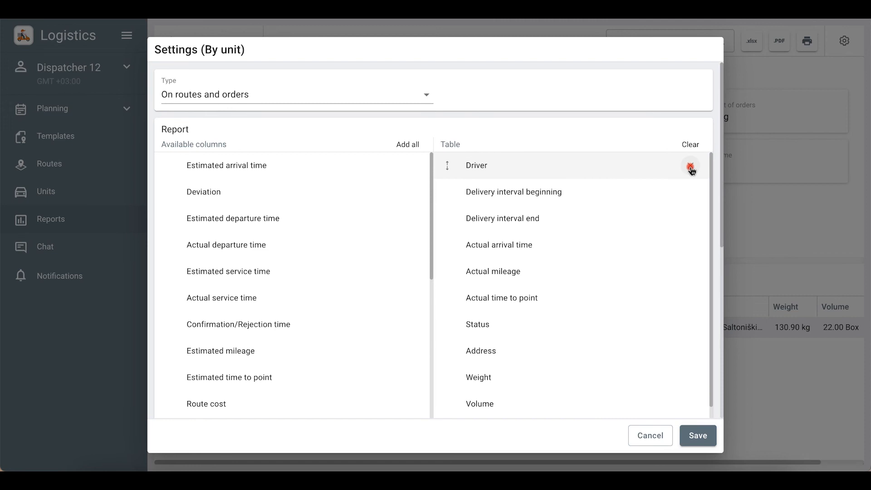
- Drop the Driver table column, add the Visited, confirmed statistic, and expand the Opel 6464 route
left_click(691, 167)
scroll(522, 281, "down", 5)
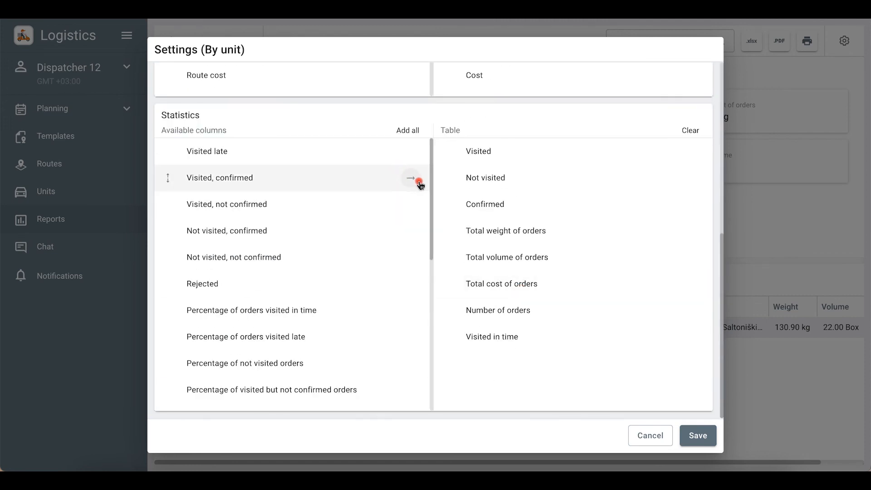
left_click(420, 182)
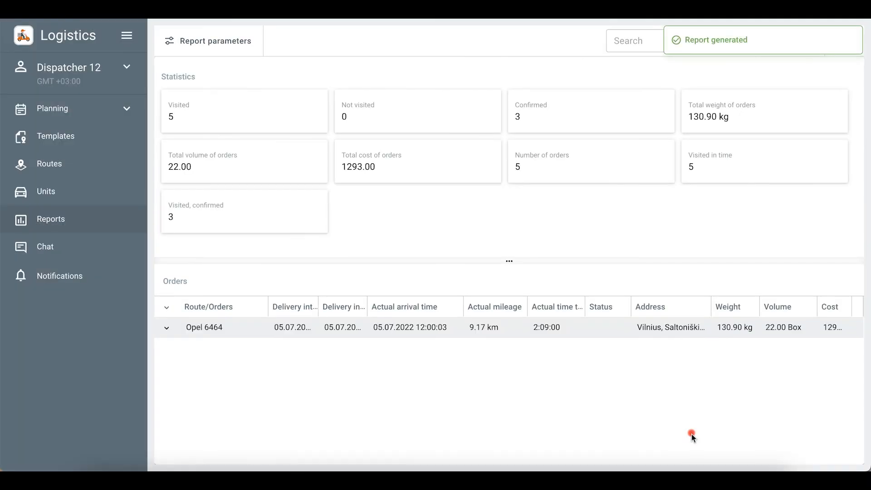
left_click(166, 327)
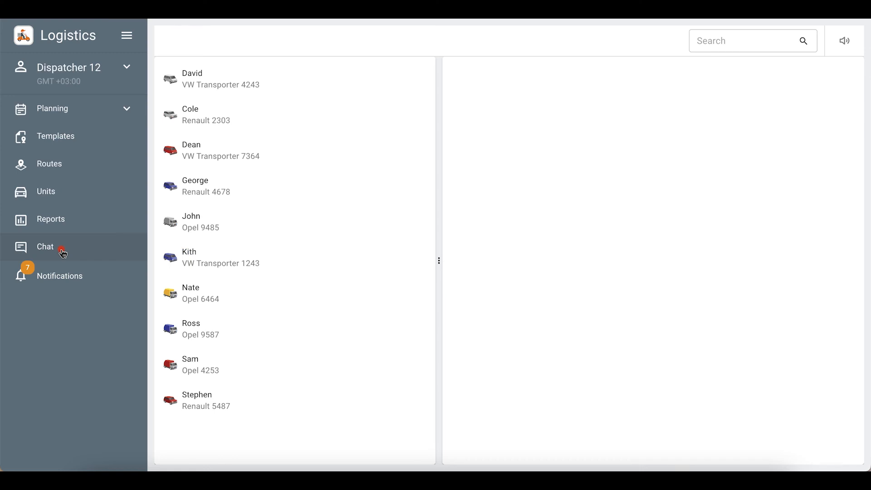
- Open the VW Transporter 4243 driver's chat and send 'Thank you!'
left_click(210, 78)
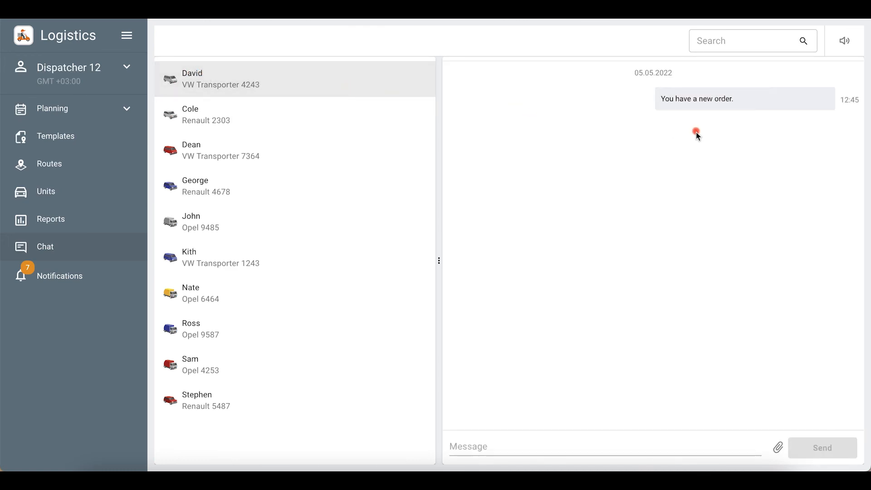
left_click(482, 446)
type("Thank you")
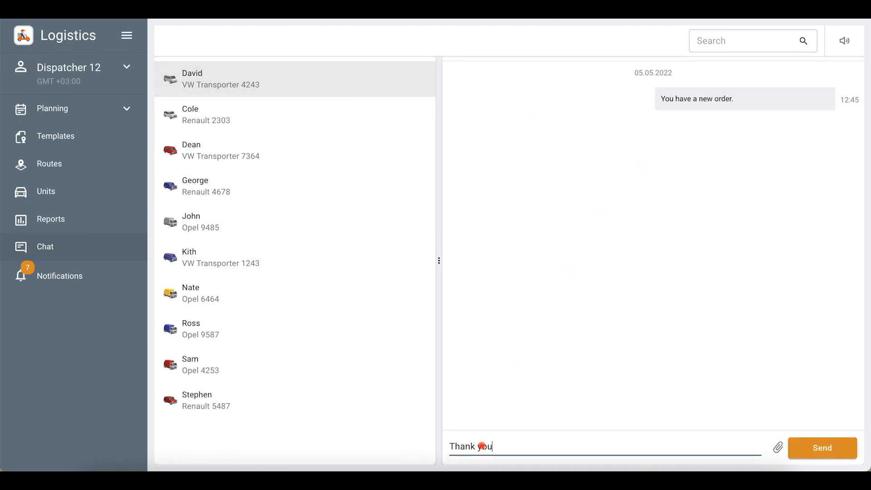
type("!")
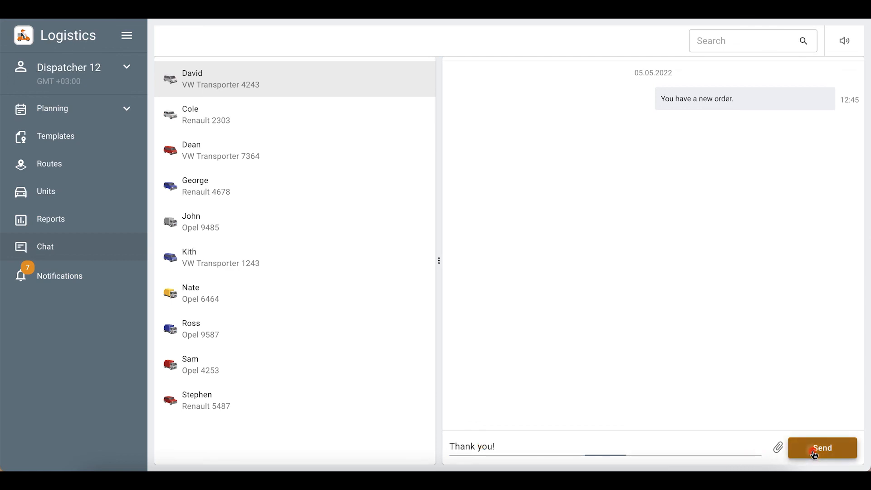
left_click(812, 449)
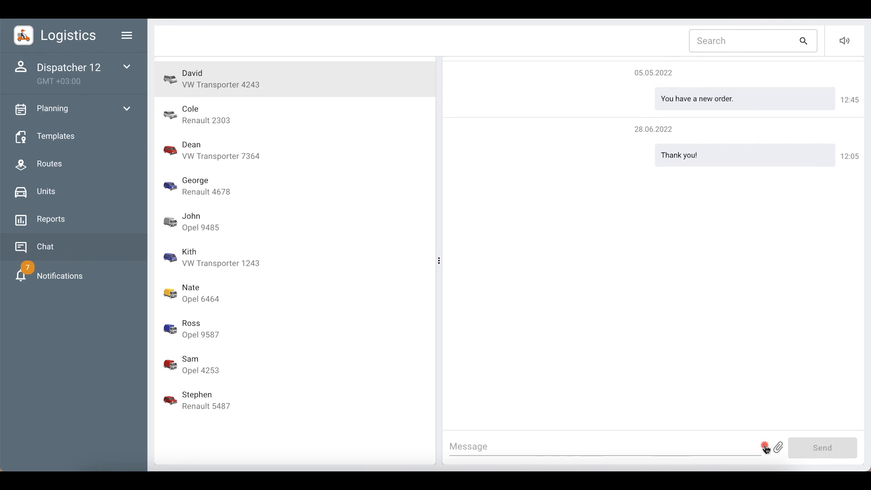
- Open Notifications and scroll through the route-created and order-visited alerts
left_click(110, 277)
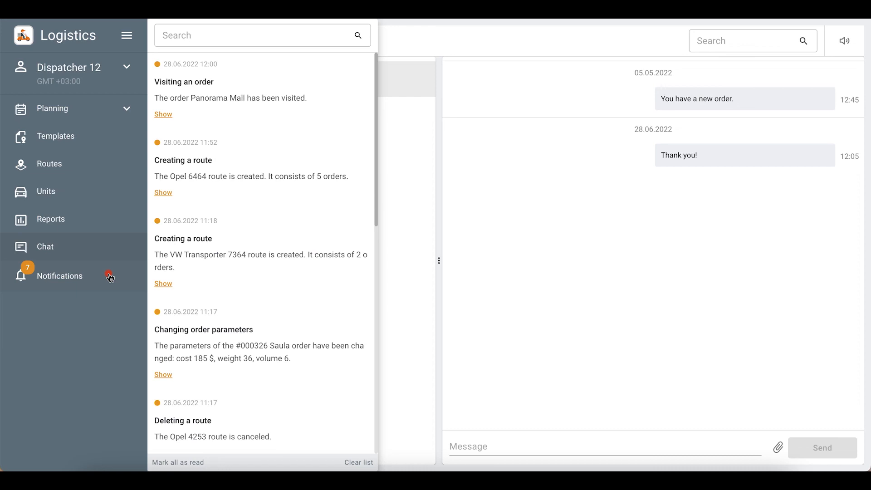
scroll(214, 262, "down", 2)
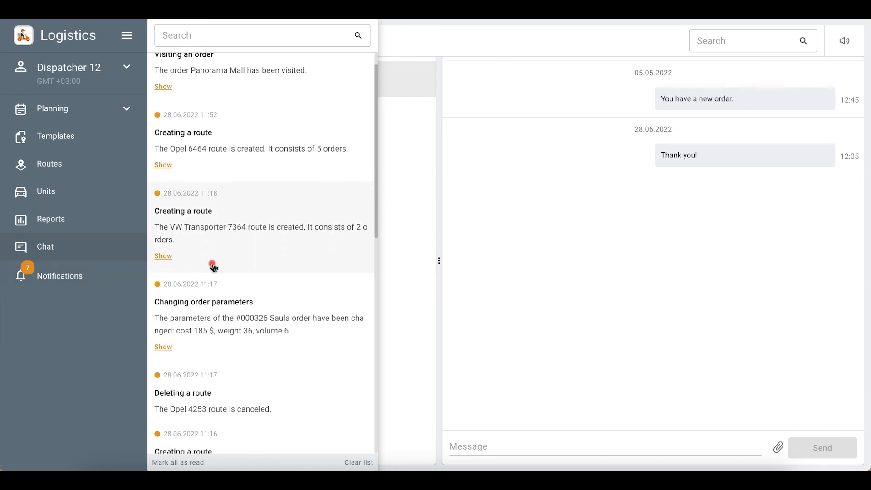
scroll(214, 267, "down", 3)
scroll(214, 267, "up", 1)
scroll(213, 267, "up", 3)
scroll(213, 268, "down", 1)
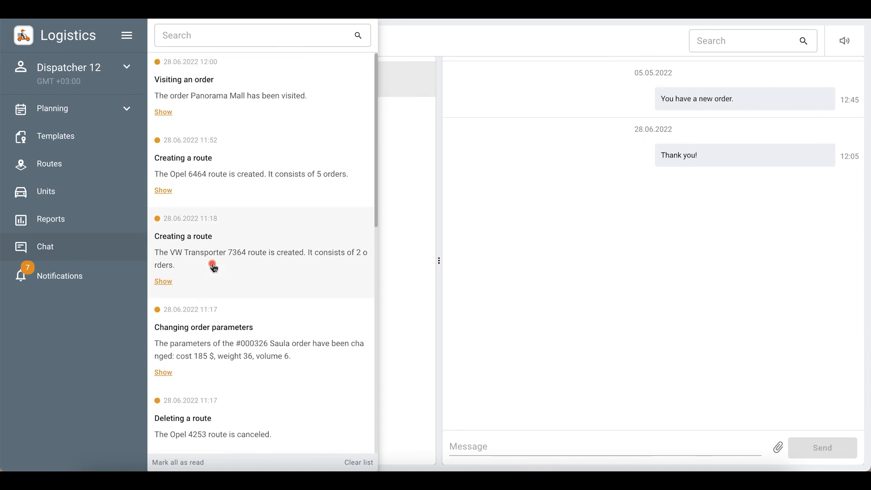